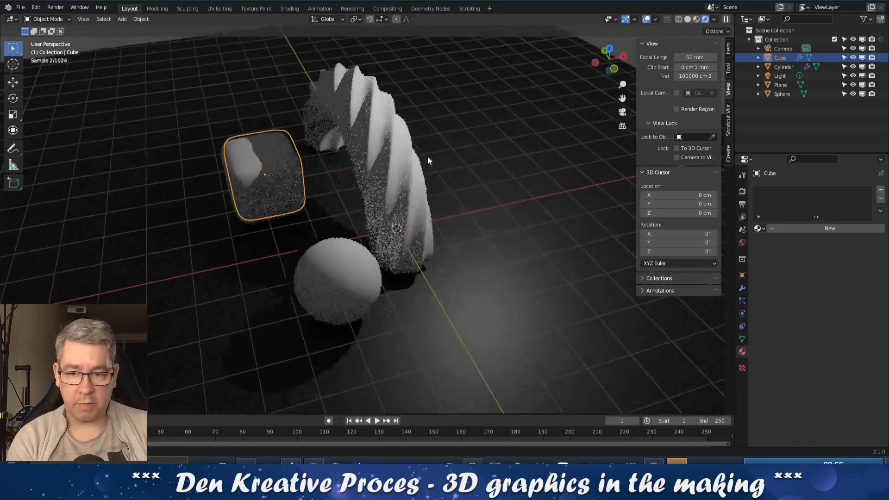
- Create a new material on the twisted cylinder and name it Metal
{"action": "left_click", "coordinate": [404, 161]}
{"action": "left_click", "coordinate": [787, 229]}
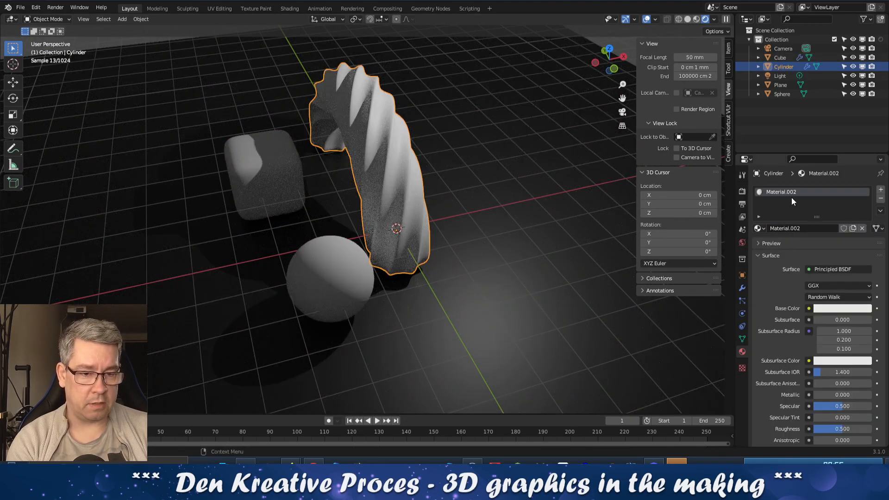
{"action": "type", "text": "Metal"}
{"action": "key", "text": "Return"}
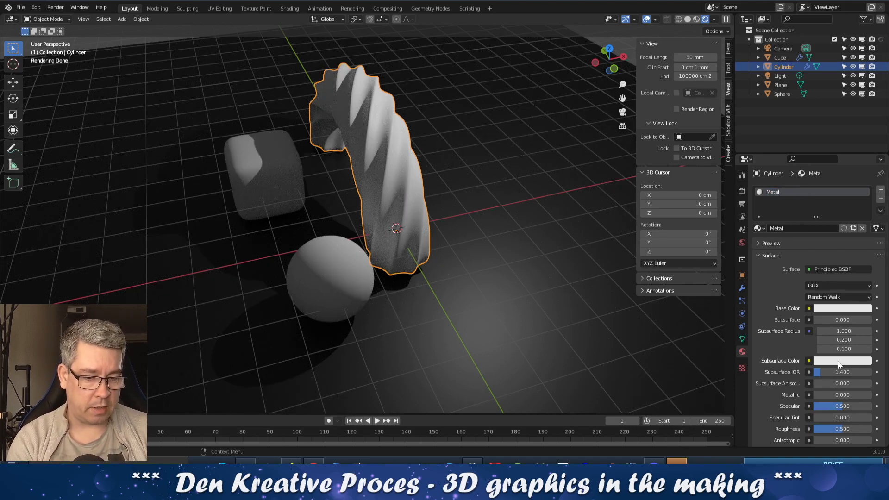
- Lower the Metal material's roughness to 0.138 and raise its metallic value to 0.835
{"action": "scroll", "coordinate": [840, 433], "scroll_direction": "down", "scroll_amount": 1}
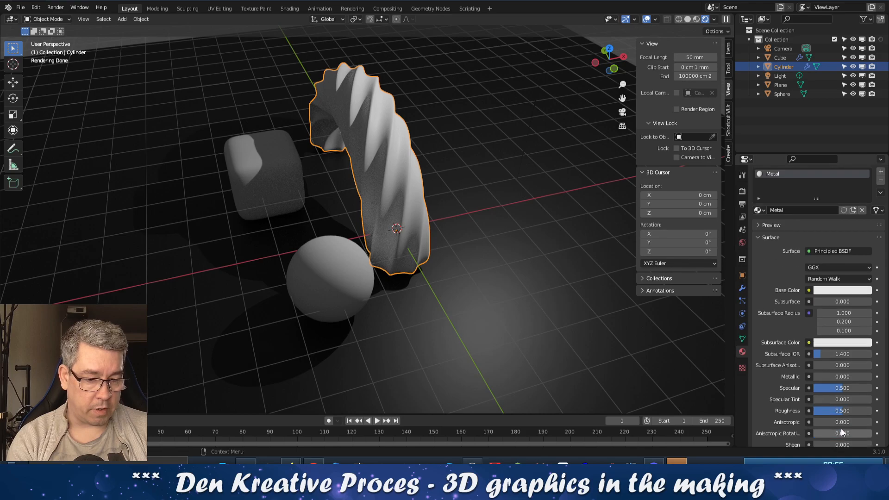
{"action": "left_click_drag", "start_coordinate": [843, 411], "coordinate": [821, 411]}
{"action": "left_click_drag", "start_coordinate": [817, 376], "coordinate": [861, 376]}
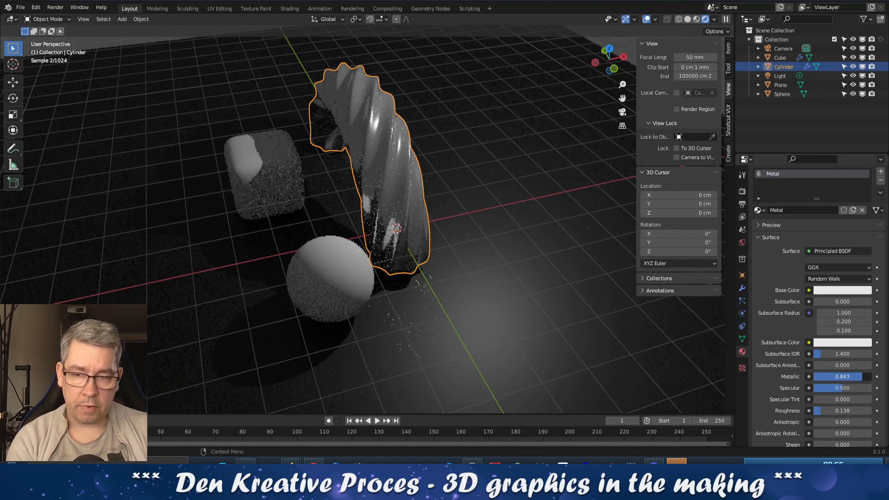
{"action": "middle_click_drag", "start_coordinate": [560, 282], "coordinate": [580, 276]}
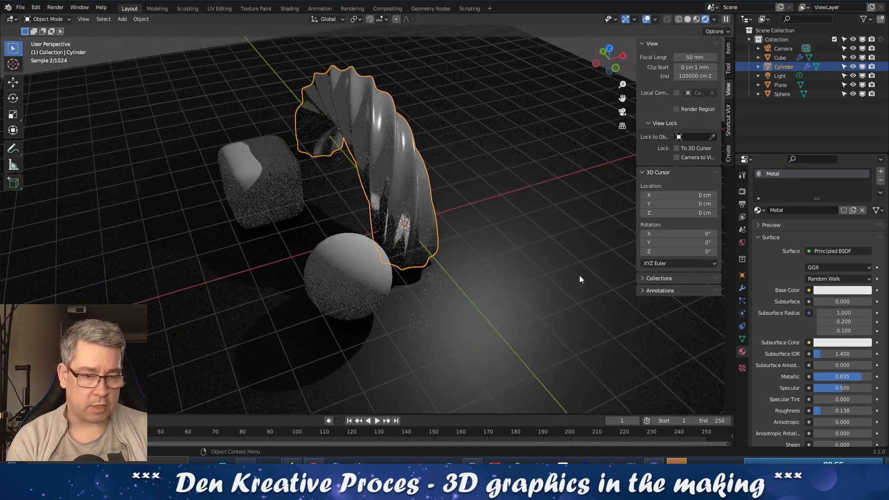
- Assign the existing Metal material to both the sphere and the cube
{"action": "left_click", "coordinate": [351, 251]}
{"action": "left_click", "coordinate": [759, 228]}
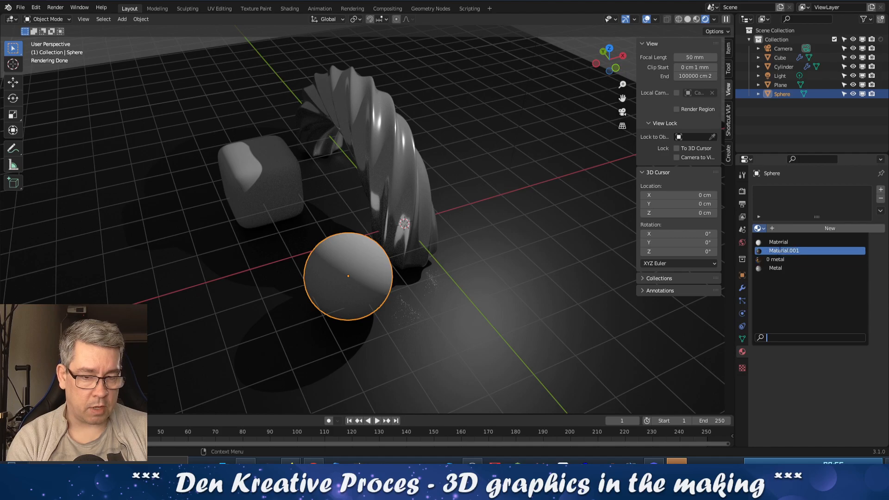
{"action": "left_click", "coordinate": [778, 268]}
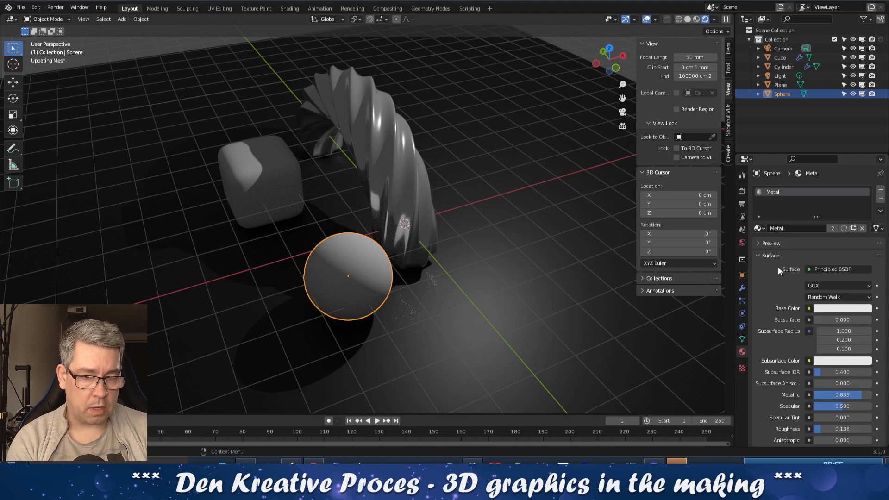
{"action": "left_click", "coordinate": [262, 199]}
{"action": "left_click", "coordinate": [758, 228]}
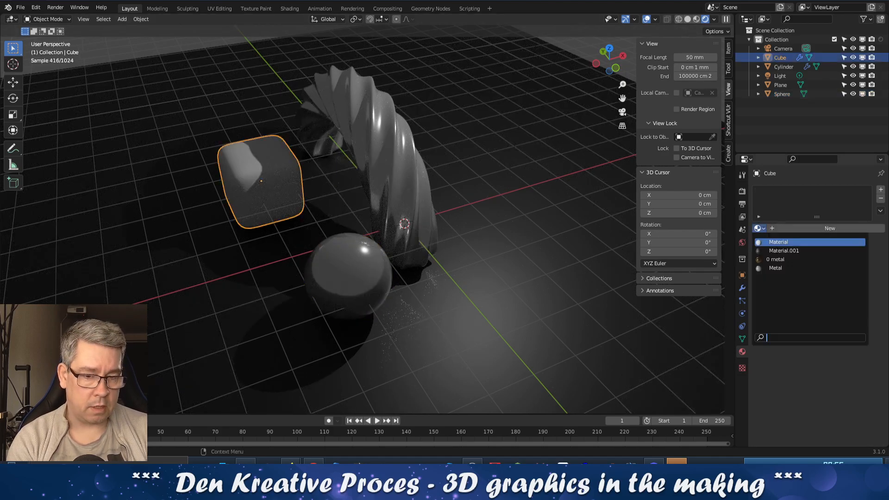
{"action": "left_click", "coordinate": [775, 268]}
- Inspect the reflections on the twisted cylinder, cube and sphere from several angles
{"action": "middle_click_drag", "start_coordinate": [517, 128], "coordinate": [496, 196]}
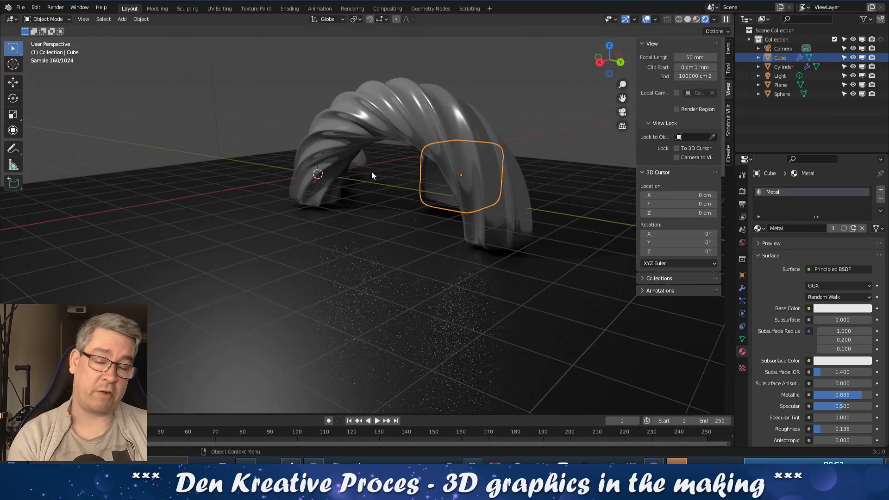
{"action": "middle_click_drag", "start_coordinate": [372, 174], "coordinate": [390, 199]}
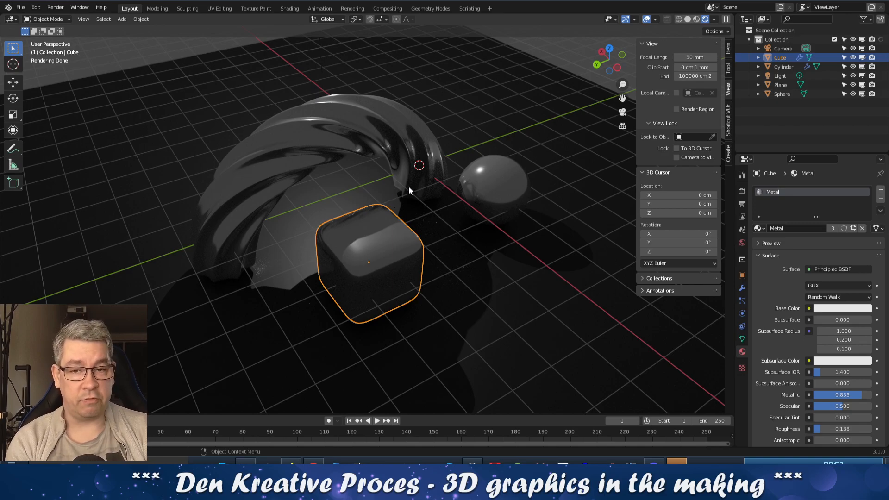
{"action": "middle_click_drag", "start_coordinate": [456, 204], "coordinate": [399, 171]}
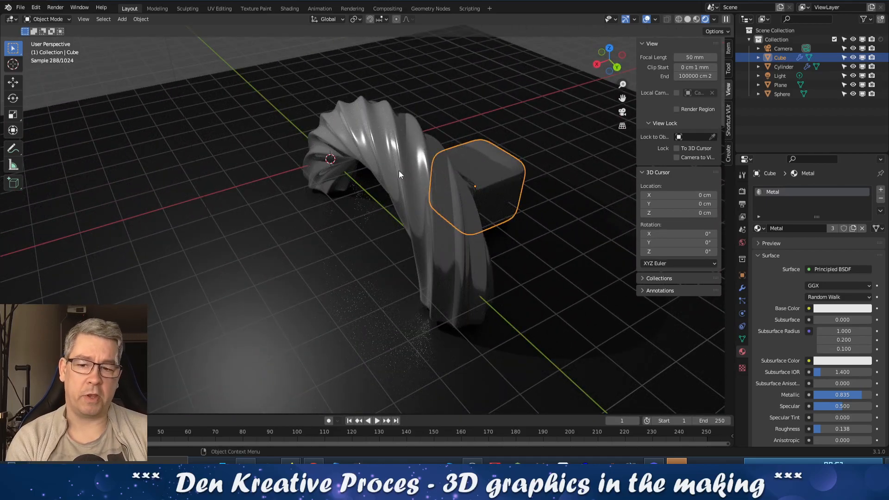
{"action": "middle_click_drag", "start_coordinate": [450, 182], "coordinate": [521, 91]}
{"action": "middle_click_drag", "start_coordinate": [540, 159], "coordinate": [543, 183]}
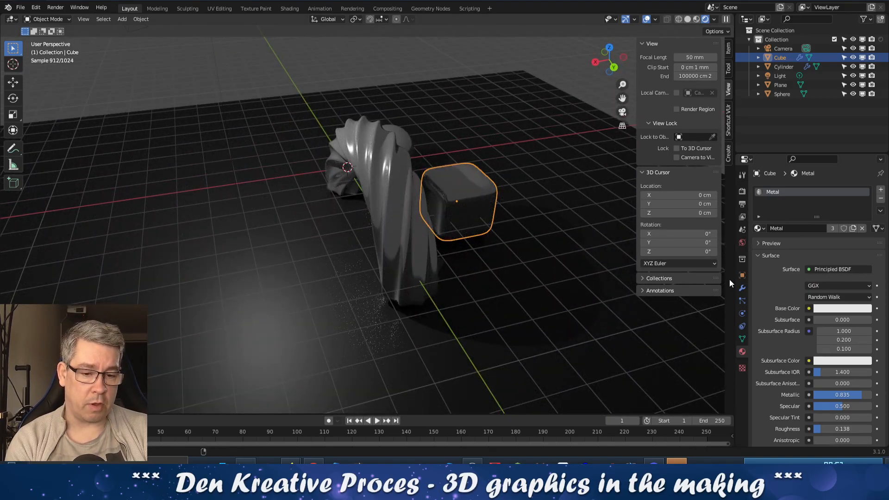
{"action": "left_click", "coordinate": [742, 242]}
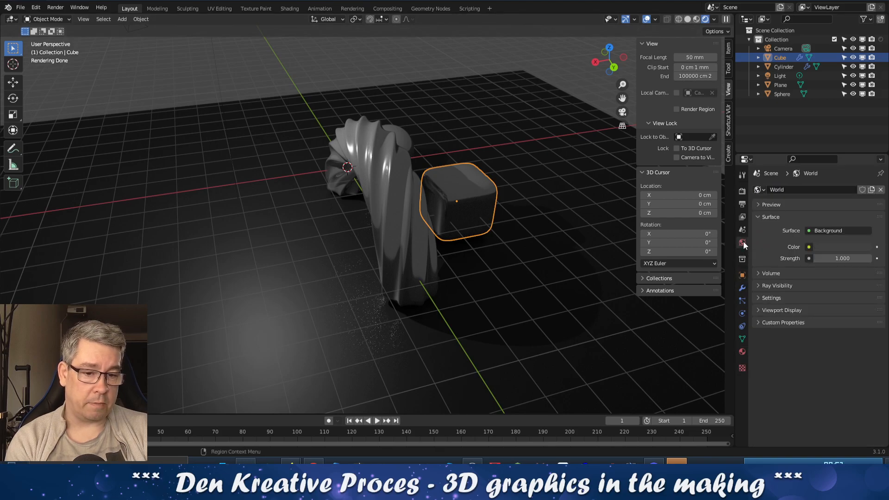
{"action": "left_click", "coordinate": [742, 274]}
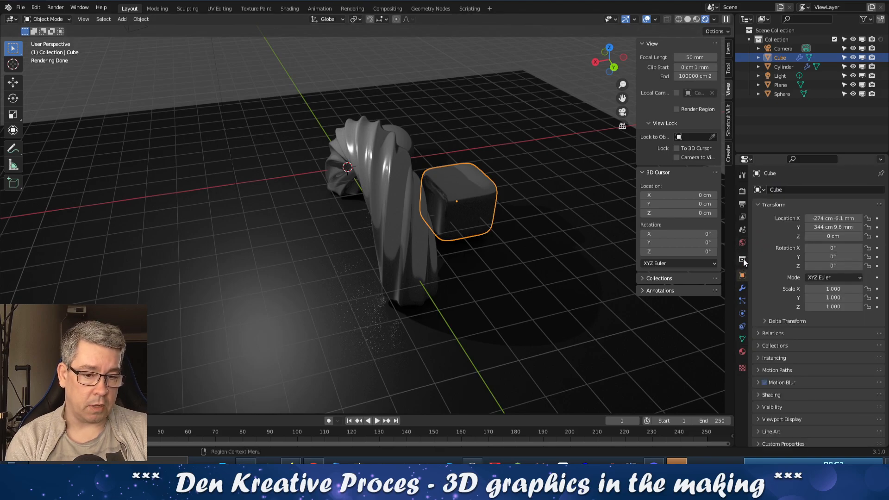
{"action": "left_click", "coordinate": [742, 259]}
{"action": "left_click", "coordinate": [743, 274]}
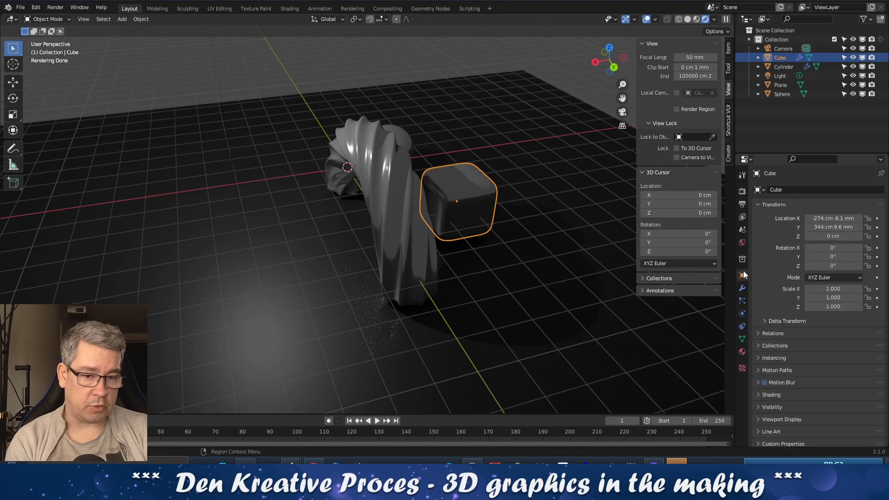
{"action": "left_click", "coordinate": [742, 288]}
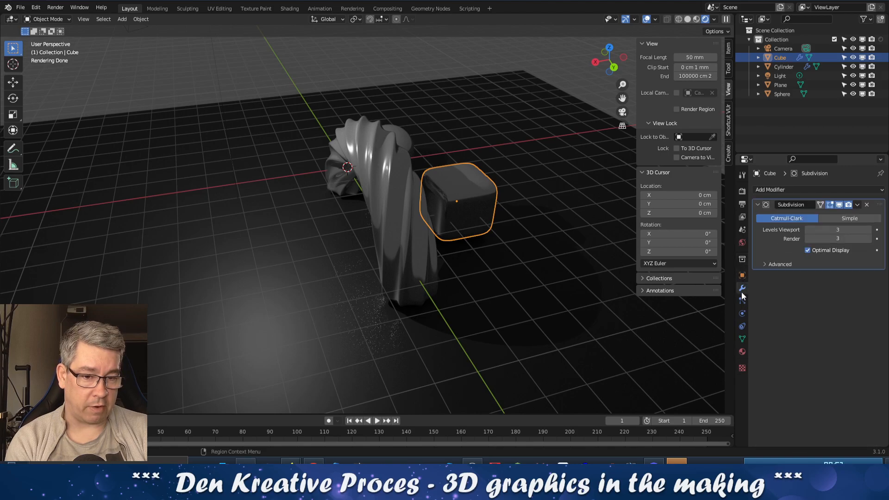
{"action": "left_click", "coordinate": [742, 351]}
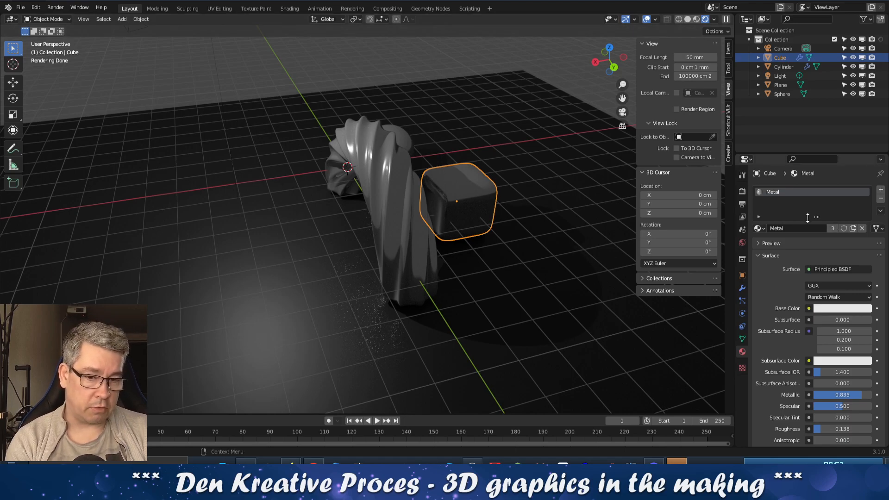
- Examine the world background's surface shader list, colour setting and available texture inputs, including Environment Texture
{"action": "left_click", "coordinate": [742, 244]}
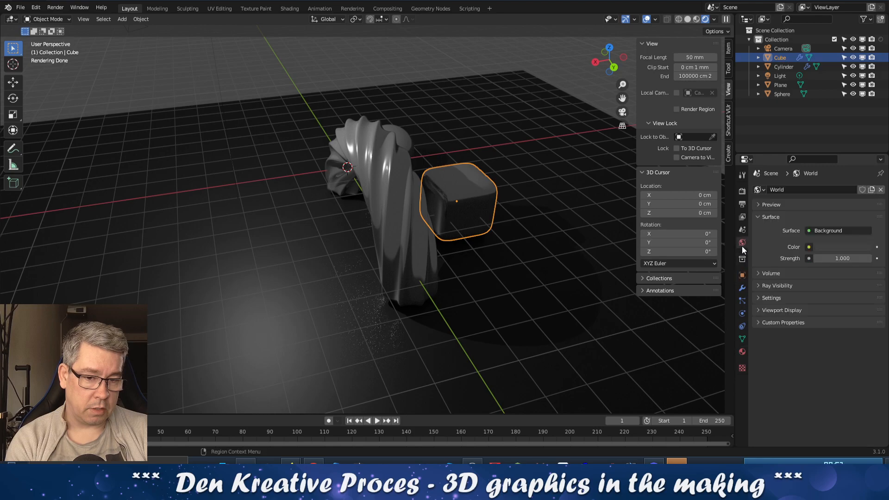
{"action": "left_click", "coordinate": [826, 231]}
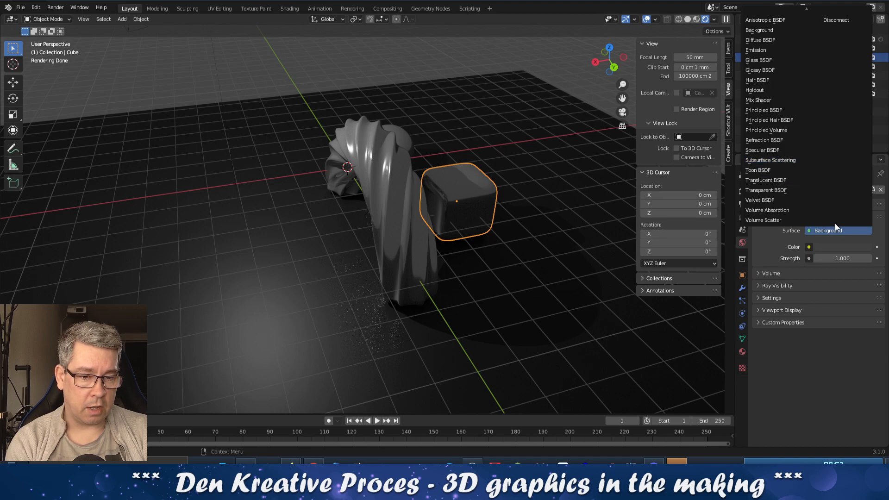
{"action": "left_click", "coordinate": [848, 248]}
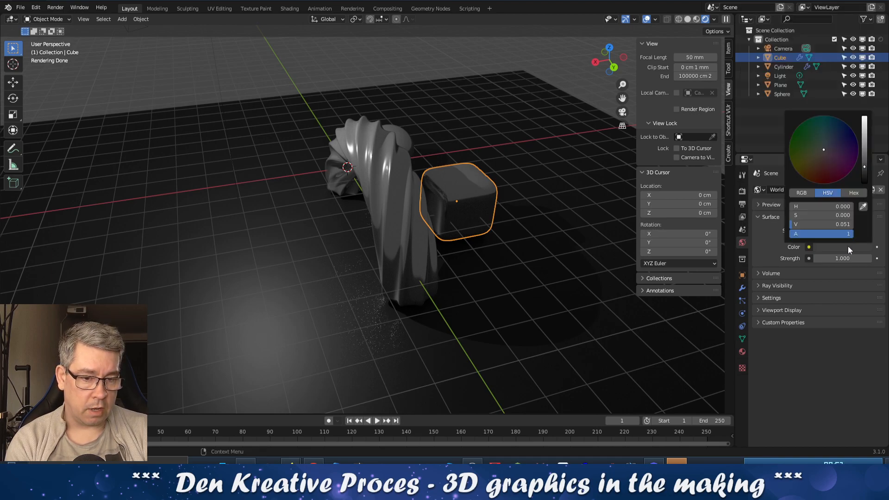
{"action": "left_click", "coordinate": [877, 248]}
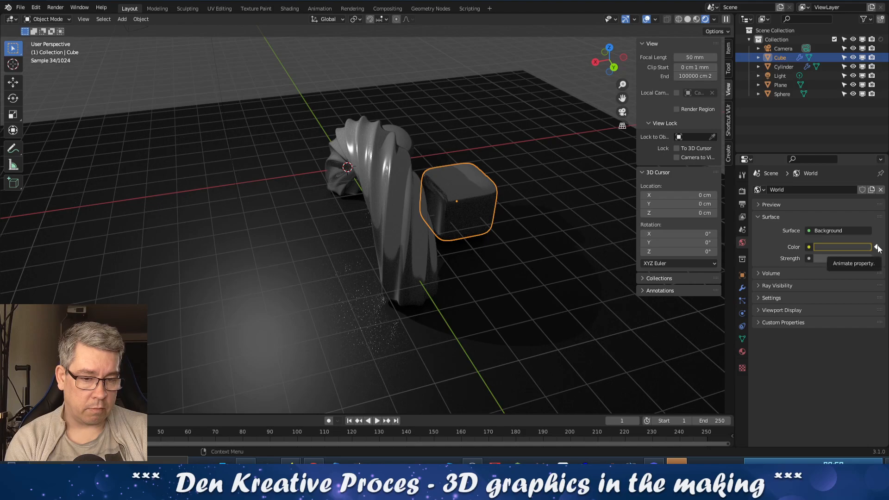
{"action": "left_click", "coordinate": [808, 247]}
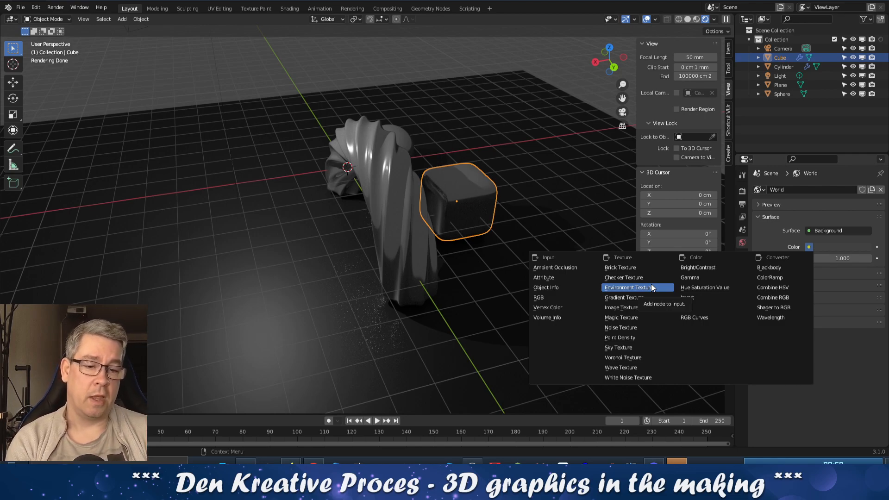
{"action": "left_click", "coordinate": [622, 288]}
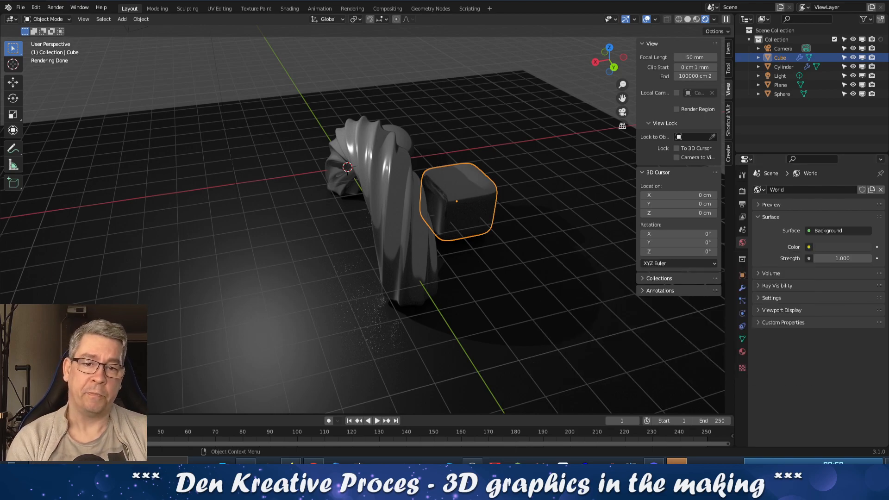
- Split the 3D viewport vertically, turn the new area into a Shader Editor and hide its sidebar
{"action": "right_click", "coordinate": [574, 15]}
{"action": "left_click", "coordinate": [554, 26]}
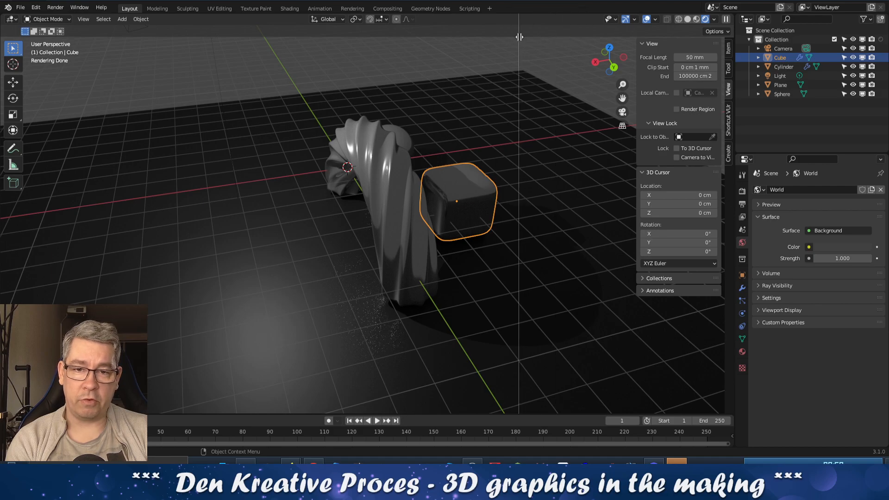
{"action": "left_click", "coordinate": [519, 37]}
{"action": "left_click", "coordinate": [531, 19]}
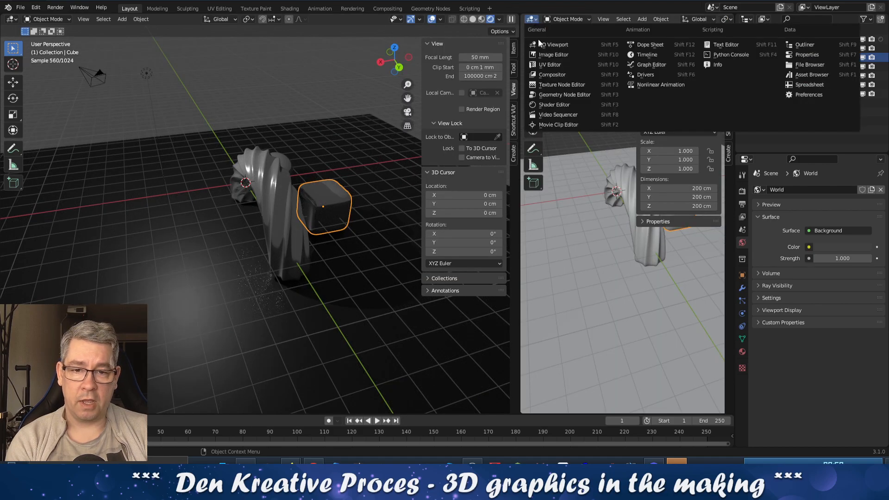
{"action": "left_click", "coordinate": [554, 105]}
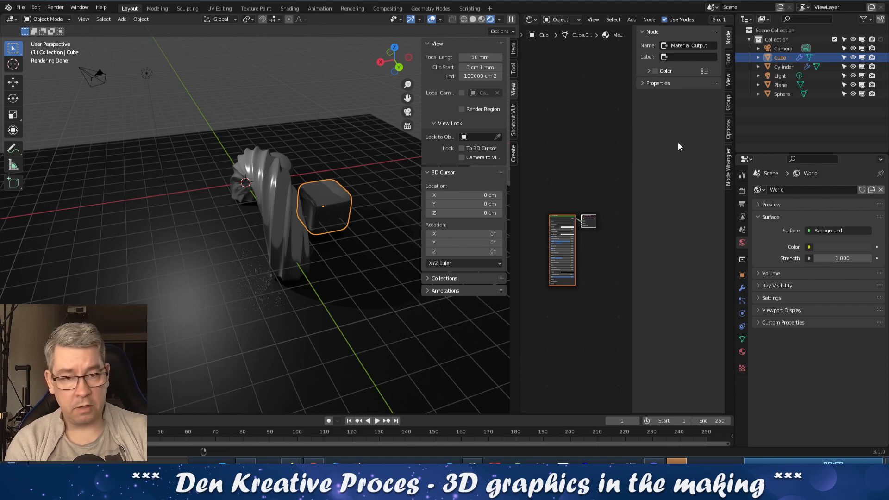
{"action": "key", "text": "n"}
{"action": "middle_click_drag", "start_coordinate": [597, 186], "coordinate": [625, 128]}
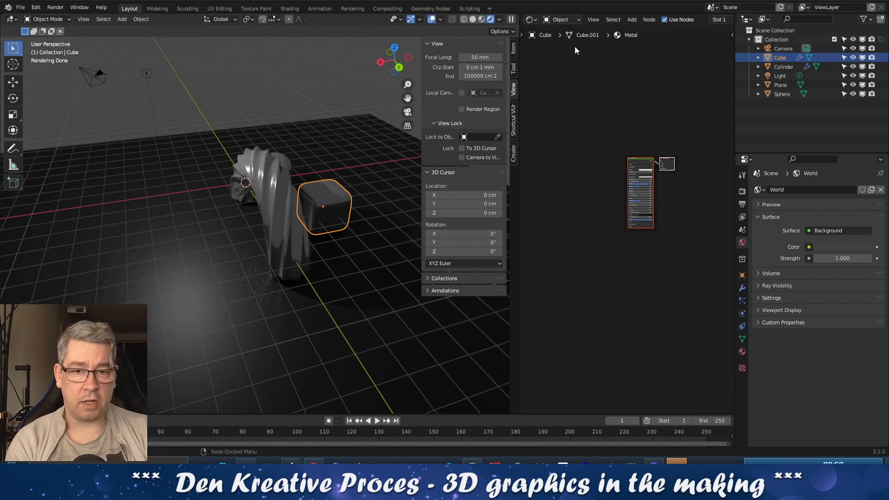
- Switch the Shader Editor from object to World shading and bring its nodes into close view
{"action": "left_click", "coordinate": [561, 19]}
{"action": "left_click", "coordinate": [569, 42]}
{"action": "scroll", "coordinate": [617, 175], "scroll_direction": "up", "scroll_amount": 9}
{"action": "middle_click_drag", "start_coordinate": [640, 129], "coordinate": [623, 211]}
{"action": "scroll", "coordinate": [675, 185], "scroll_direction": "up", "scroll_amount": 3}
- Add an Environment Texture node connected to the Background node's Color input and place it beside that node
{"action": "left_click_drag", "start_coordinate": [616, 185], "coordinate": [477, 170]}
{"action": "type", "text": "env"}
{"action": "key", "text": "Return"}
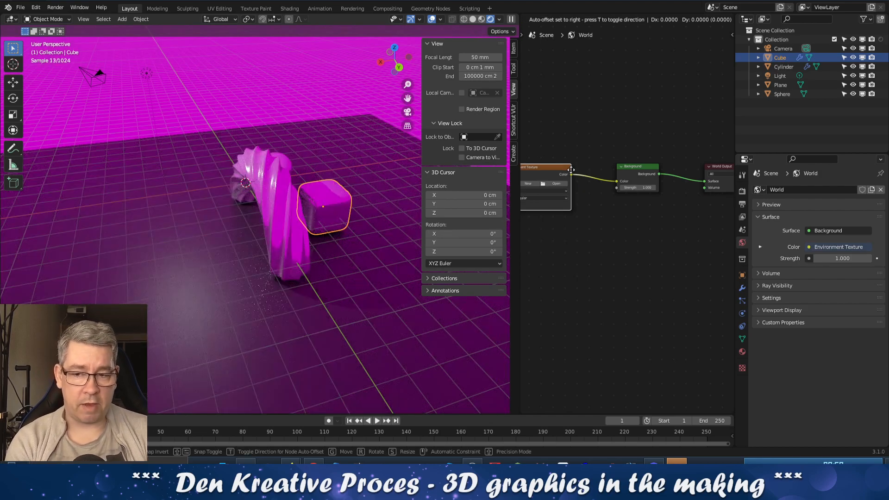
{"action": "left_click", "coordinate": [582, 170]}
{"action": "middle_click_drag", "start_coordinate": [602, 245], "coordinate": [646, 242]}
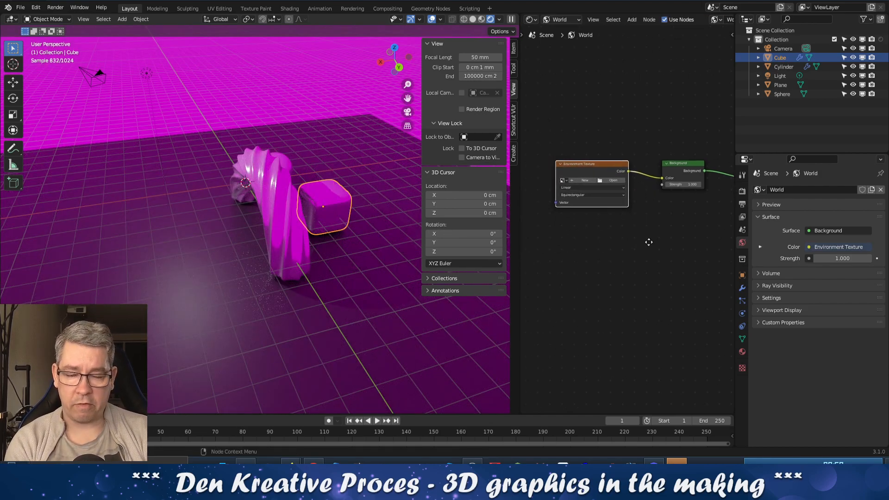
- Load venetian_crossroads_4k.hdr from the HDRIHeaven folder into the Environment Texture node
{"action": "middle_click_drag", "start_coordinate": [357, 165], "coordinate": [257, 171]}
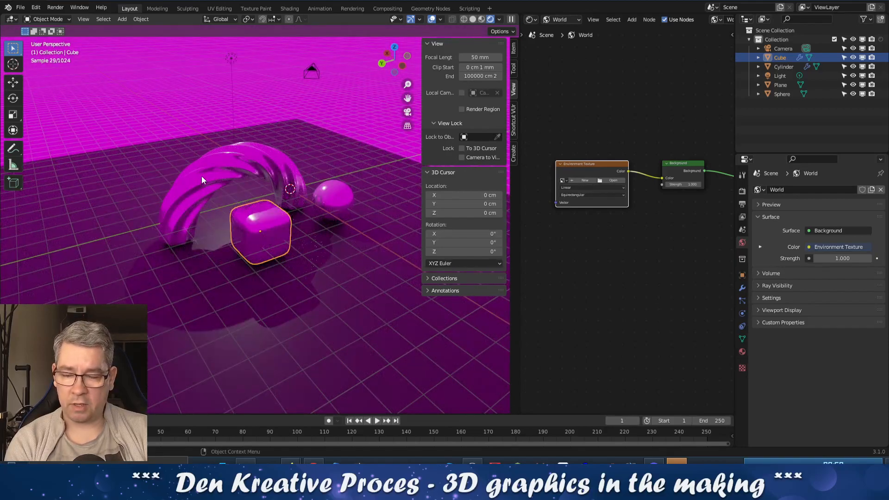
{"action": "middle_click_drag", "start_coordinate": [315, 193], "coordinate": [343, 204]}
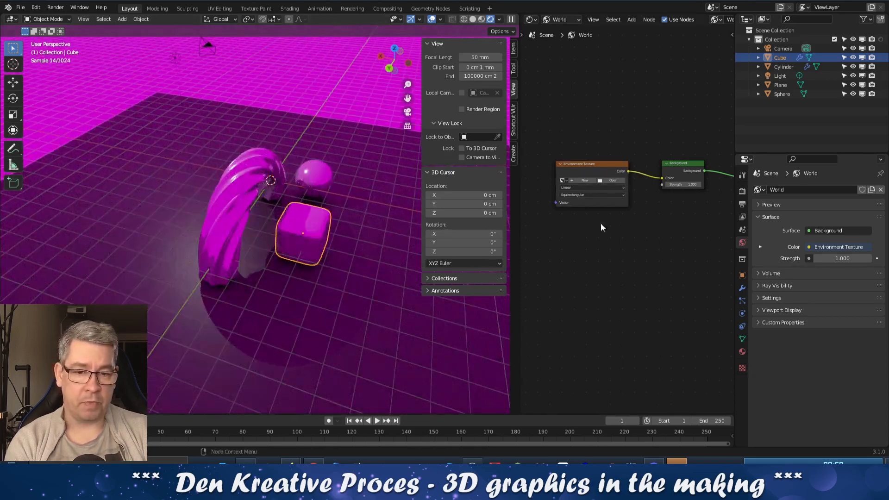
{"action": "left_click", "coordinate": [612, 180]}
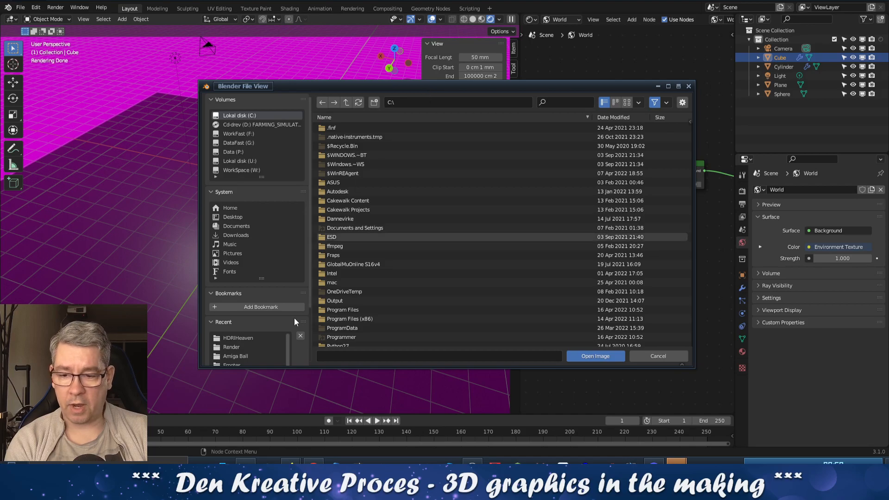
{"action": "left_click", "coordinate": [248, 337]}
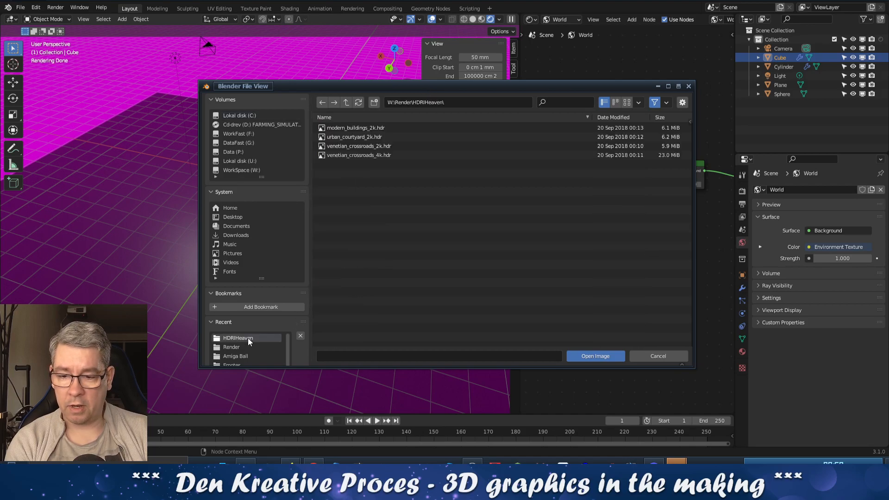
{"action": "left_click", "coordinate": [383, 155]}
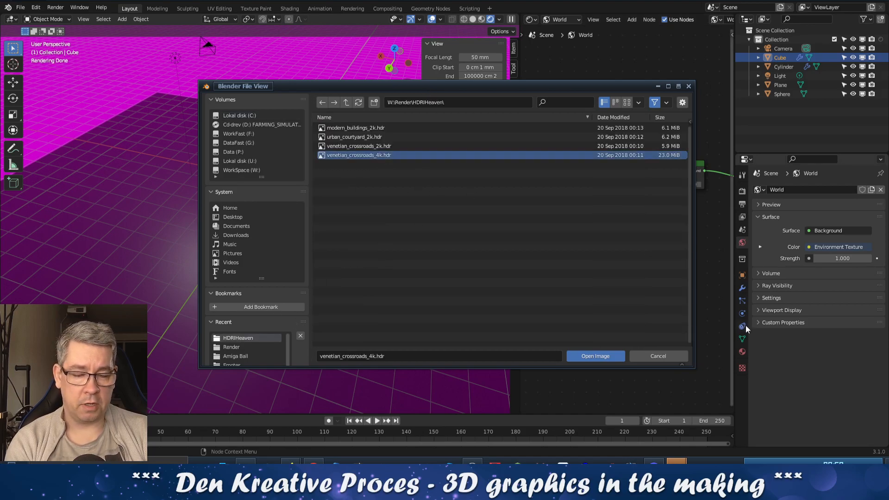
{"action": "left_click", "coordinate": [610, 355]}
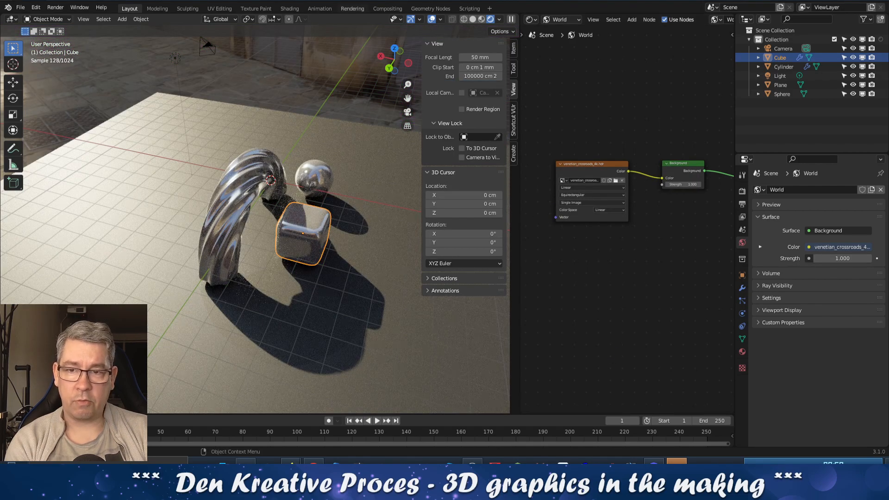
- Select the twisted cylinder arch and set its Metal material's Metallic value to 1.000 and Roughness to about 0.177
{"action": "middle_click_drag", "start_coordinate": [340, 227], "coordinate": [274, 239]}
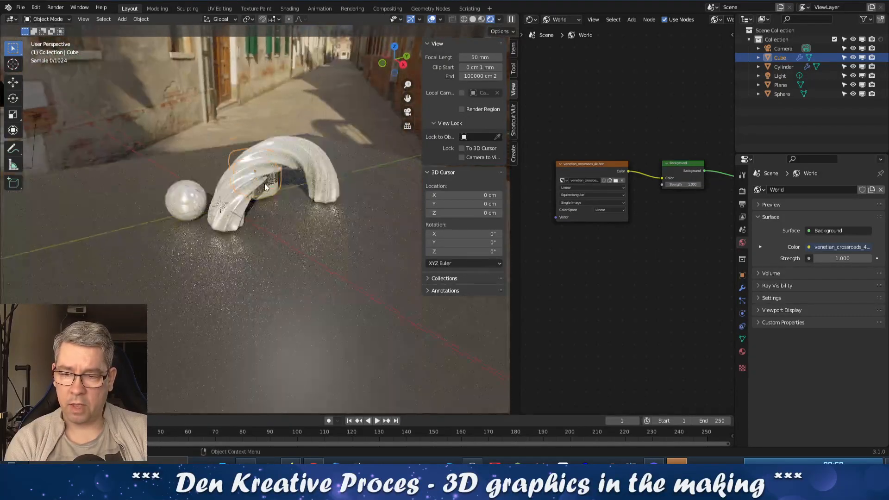
{"action": "scroll", "coordinate": [264, 183], "scroll_direction": "up", "scroll_amount": 3}
{"action": "middle_click_drag", "start_coordinate": [264, 182], "coordinate": [262, 154]}
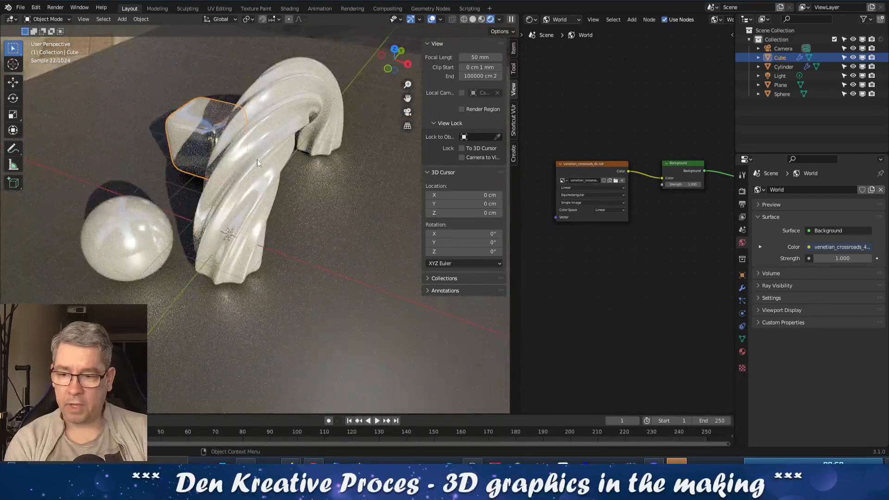
{"action": "left_click", "coordinate": [254, 193]}
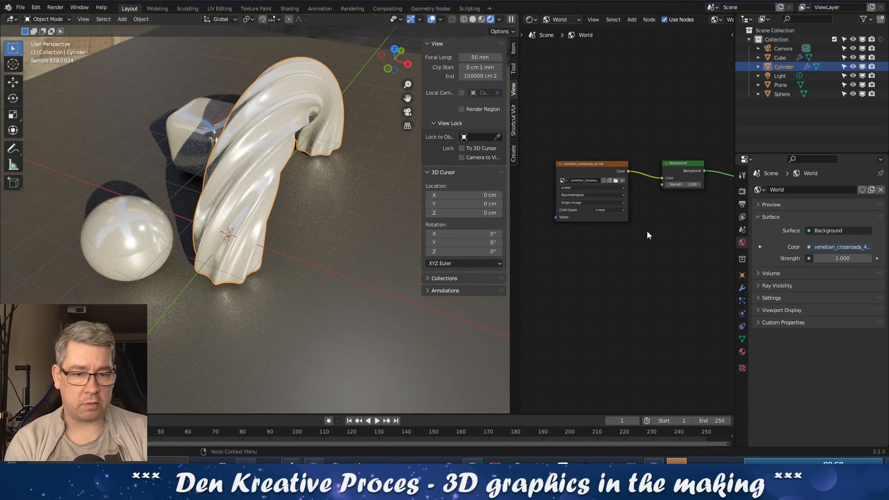
{"action": "left_click", "coordinate": [741, 350]}
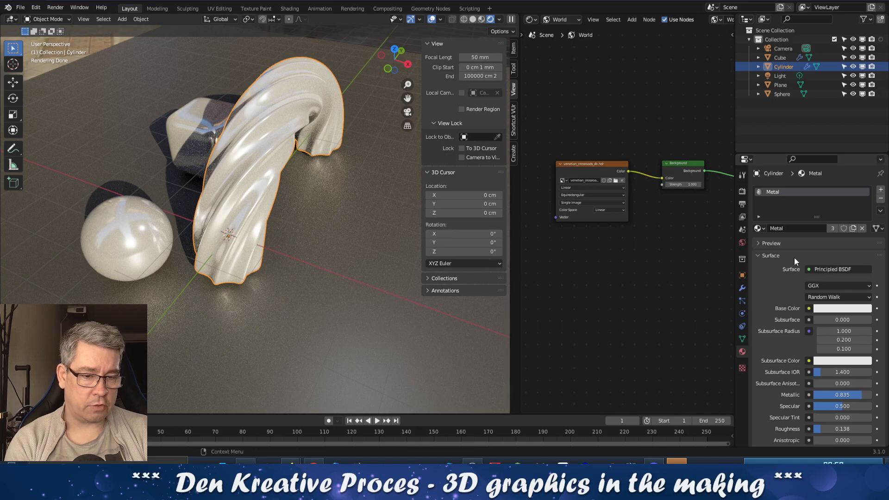
{"action": "scroll", "coordinate": [790, 332], "scroll_direction": "down", "scroll_amount": 1}
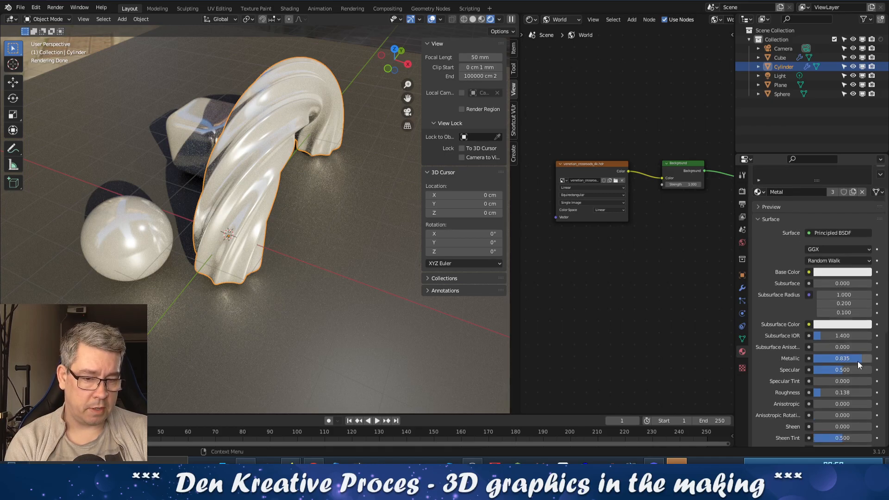
{"action": "left_click_drag", "start_coordinate": [857, 361], "coordinate": [873, 360]}
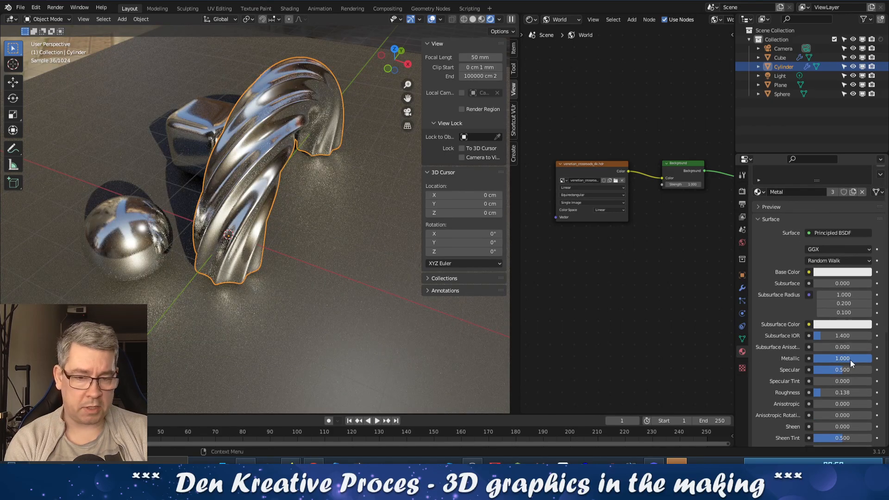
{"action": "left_click_drag", "start_coordinate": [820, 391], "coordinate": [823, 391]}
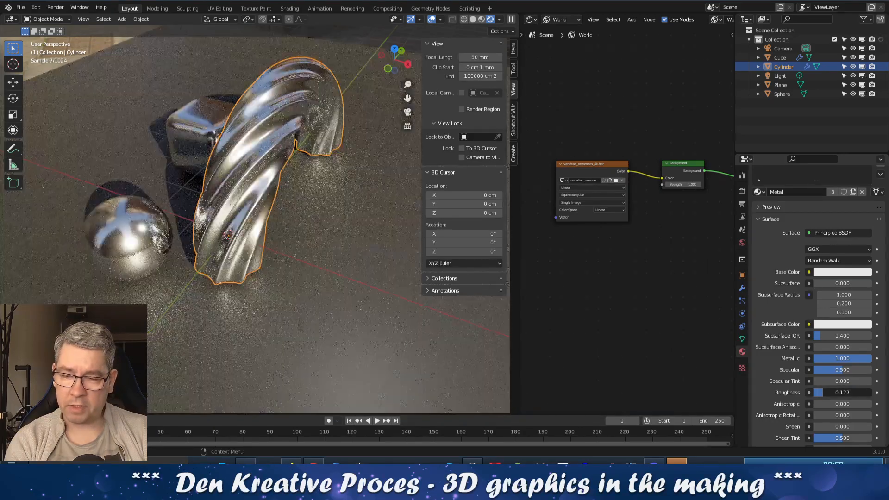
- Change the Metal material's Base Color to gold, about hue 0.096, saturation 0.941 and value 0.800, and inspect the arch from another side
{"action": "left_click", "coordinate": [817, 275]}
{"action": "left_click_drag", "start_coordinate": [806, 198], "coordinate": [806, 193]}
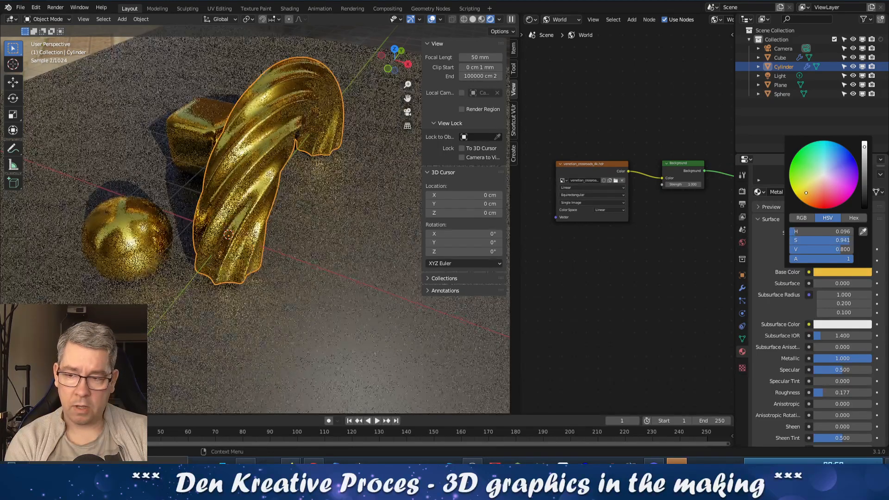
{"action": "middle_click_drag", "start_coordinate": [316, 253], "coordinate": [379, 260]}
{"action": "middle_click_drag", "start_coordinate": [296, 268], "coordinate": [276, 207]}
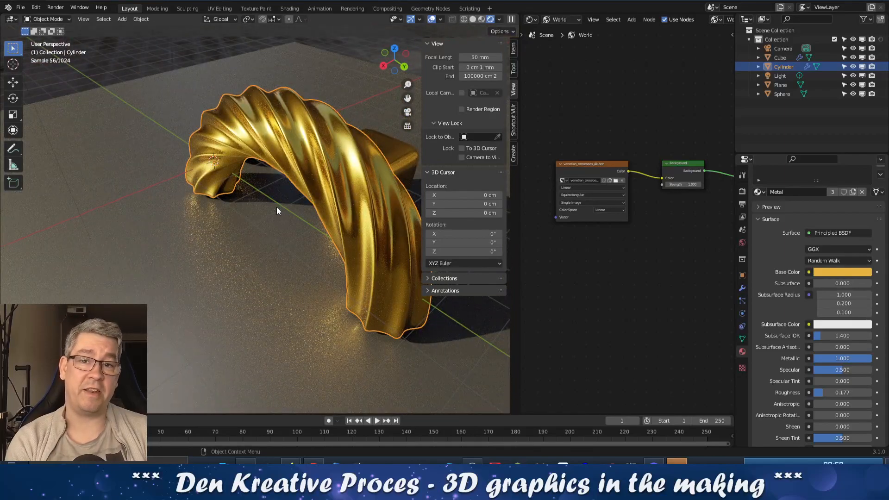